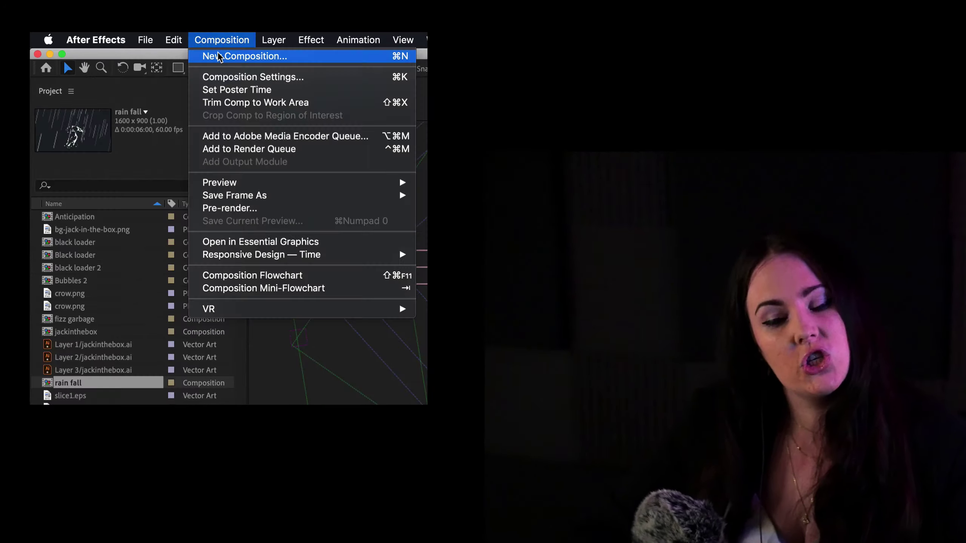
Create the 'black loader' composition at 1920×1080 with Full resolution and confirm it
click(219, 56)
text(Ch)
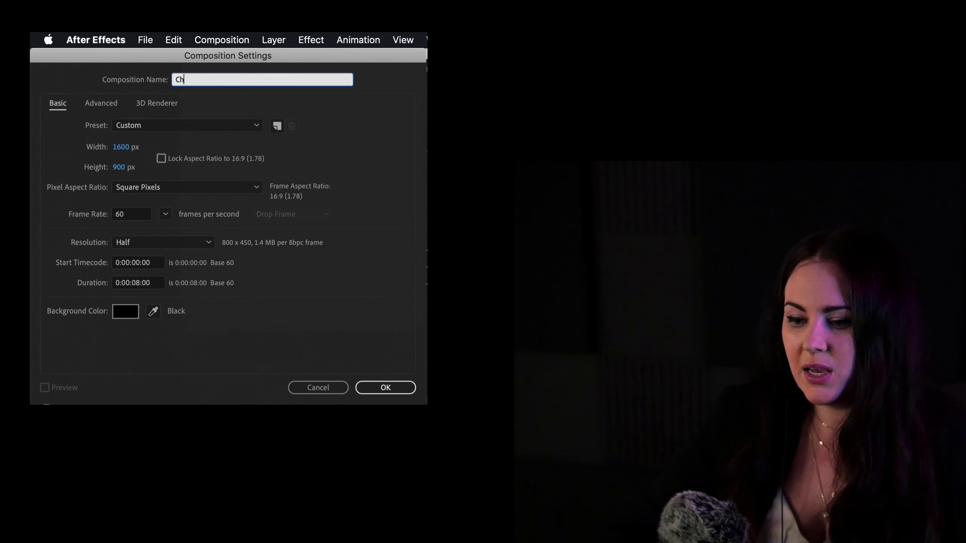
text(oose a name)
click(126, 148)
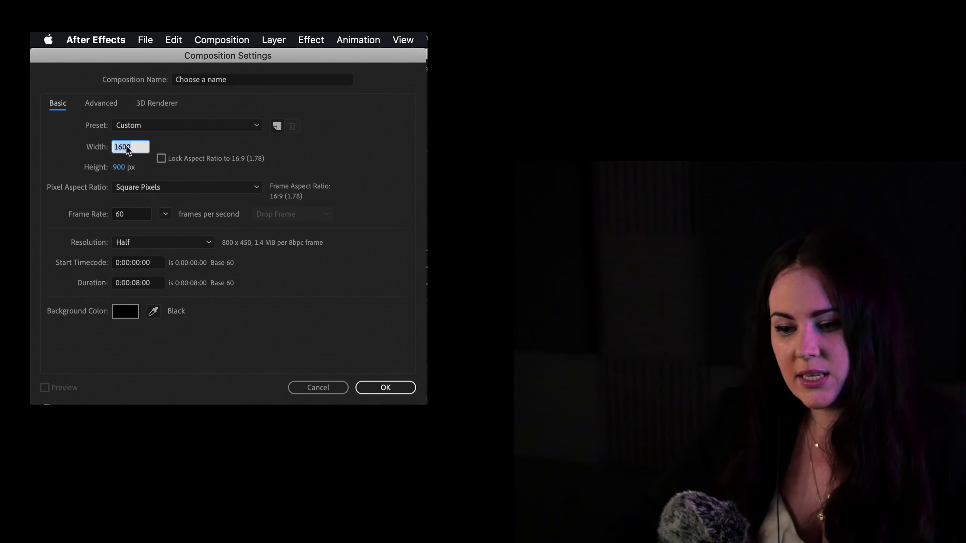
key(Tab)
text(1080)
key(Tab)
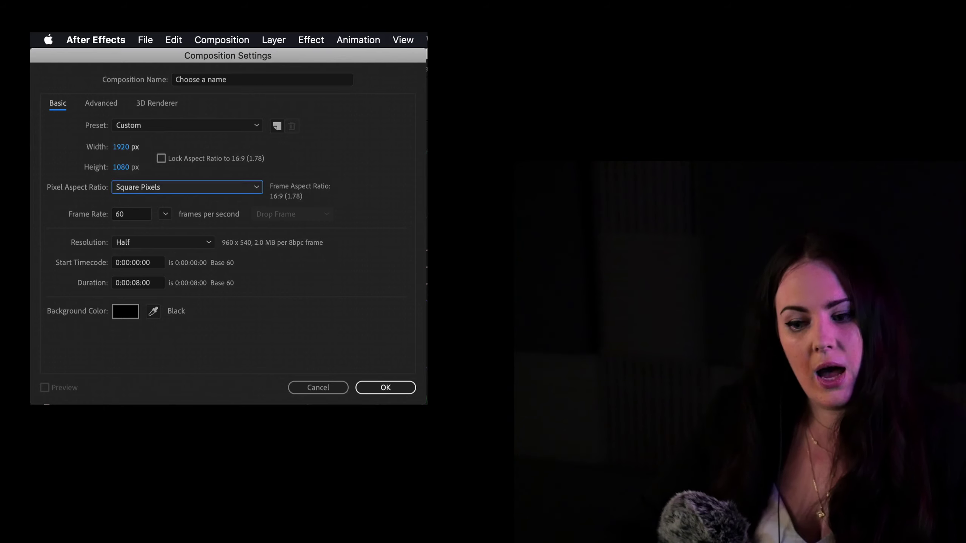
key(Tab)
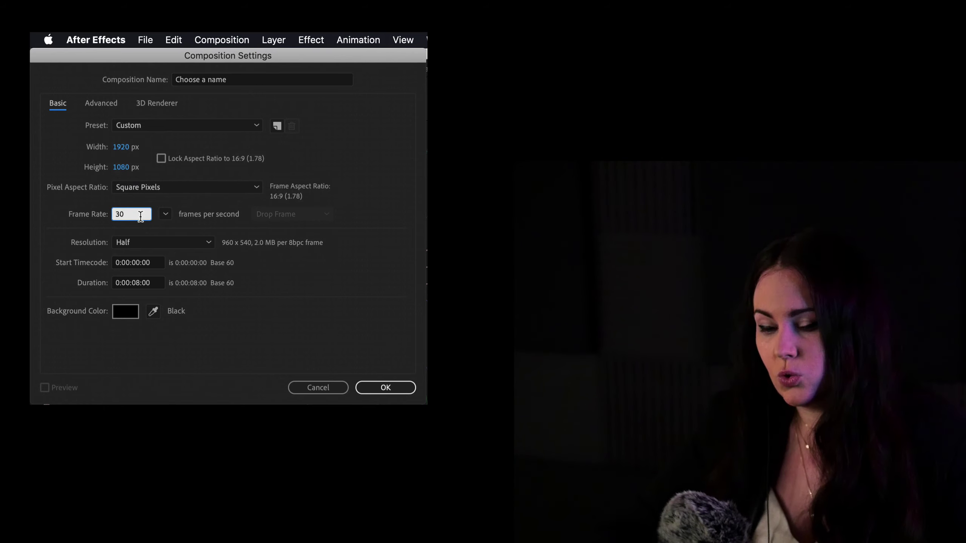
click(136, 242)
click(137, 259)
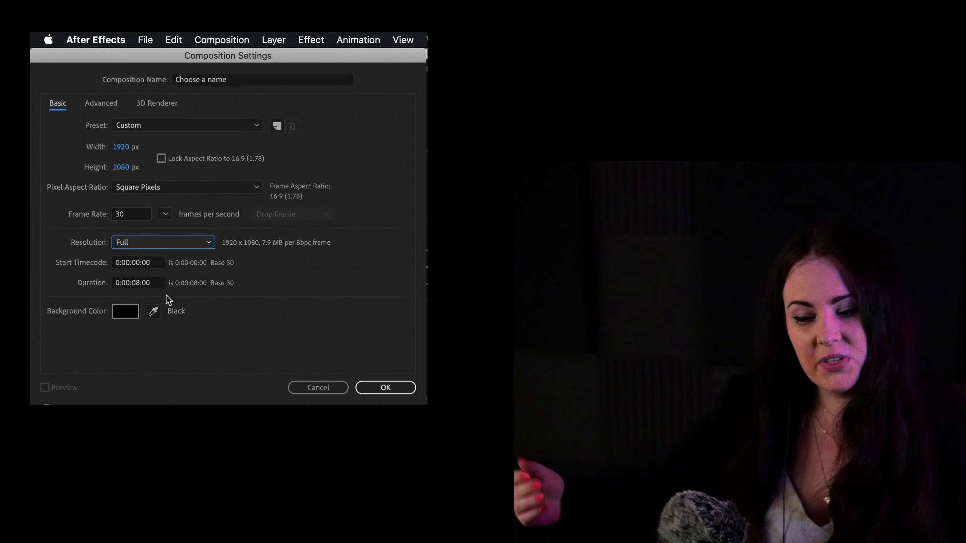
click(385, 387)
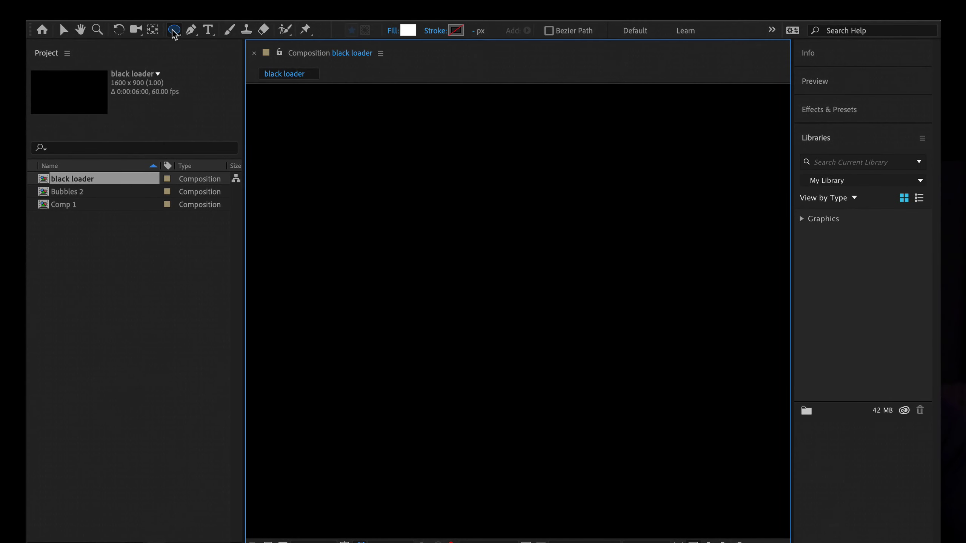
Draw a small white square near the comp centre and centre its anchor point
key(q)
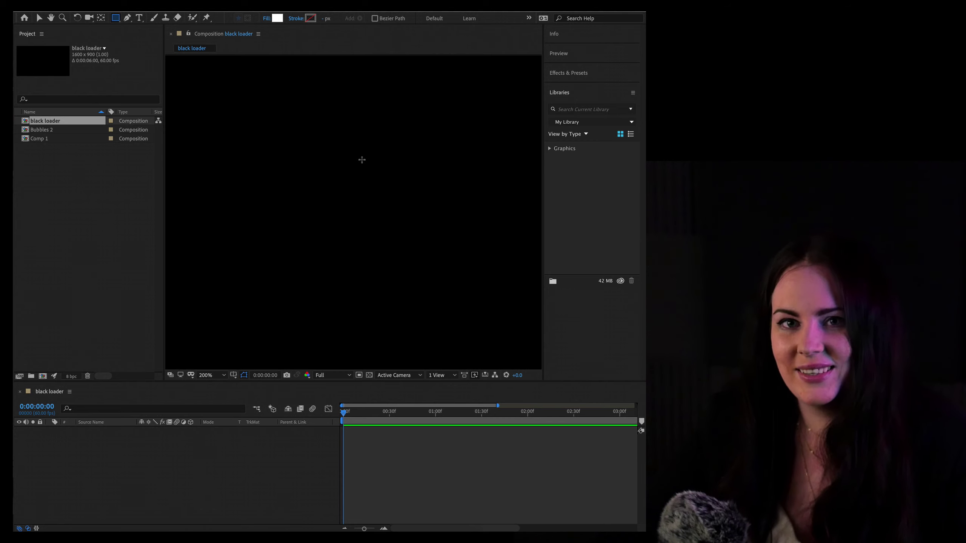
drag(366, 196, 384, 214)
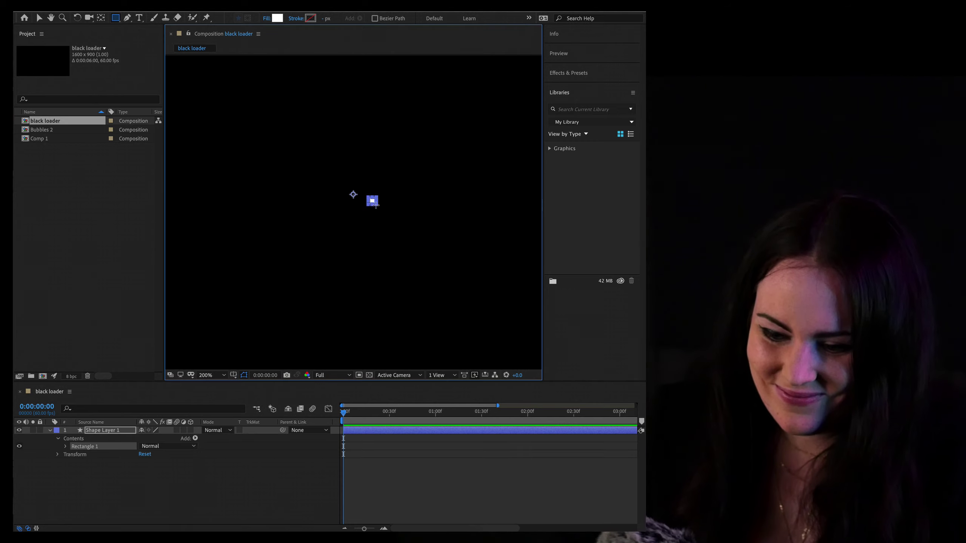
scroll(378, 212, up, 4)
key(v)
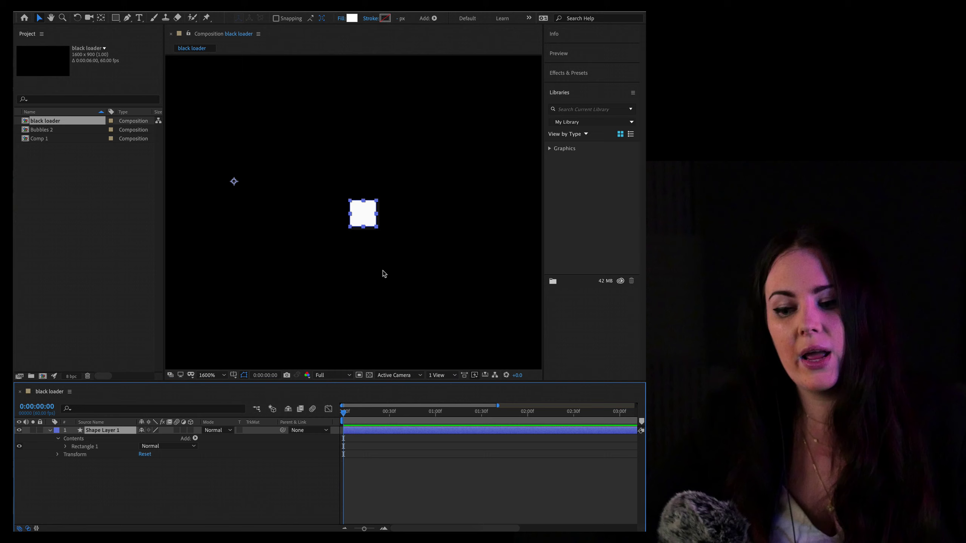
key(y)
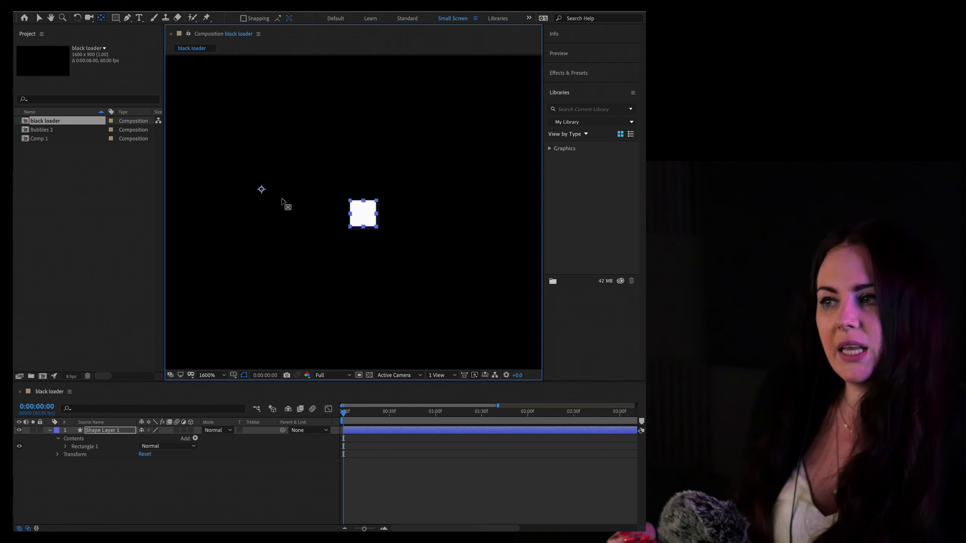
drag(366, 218, 364, 216)
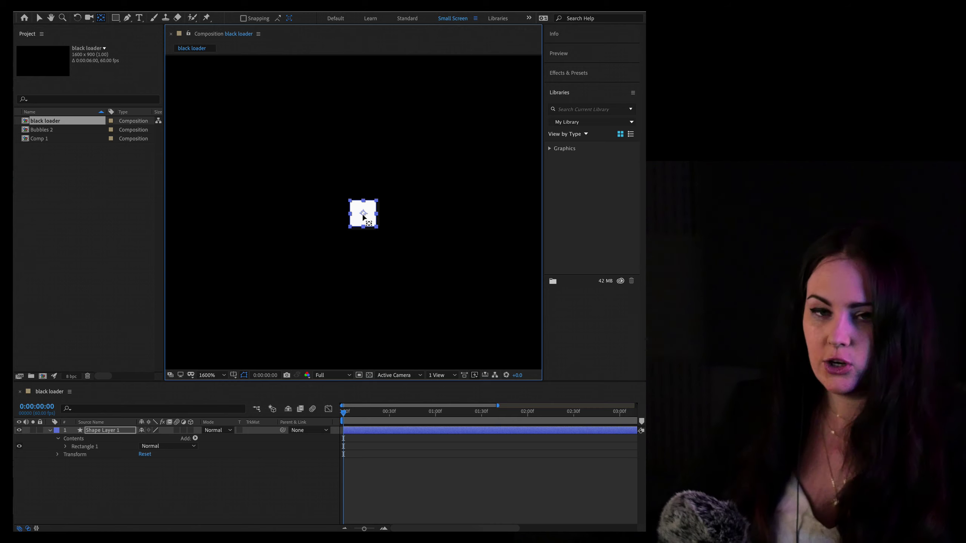
key(v)
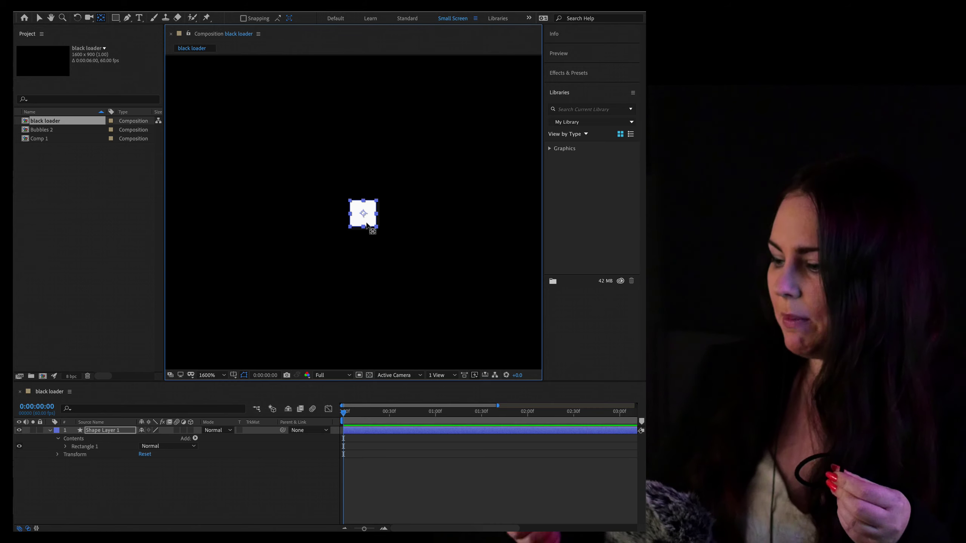
key(slash)
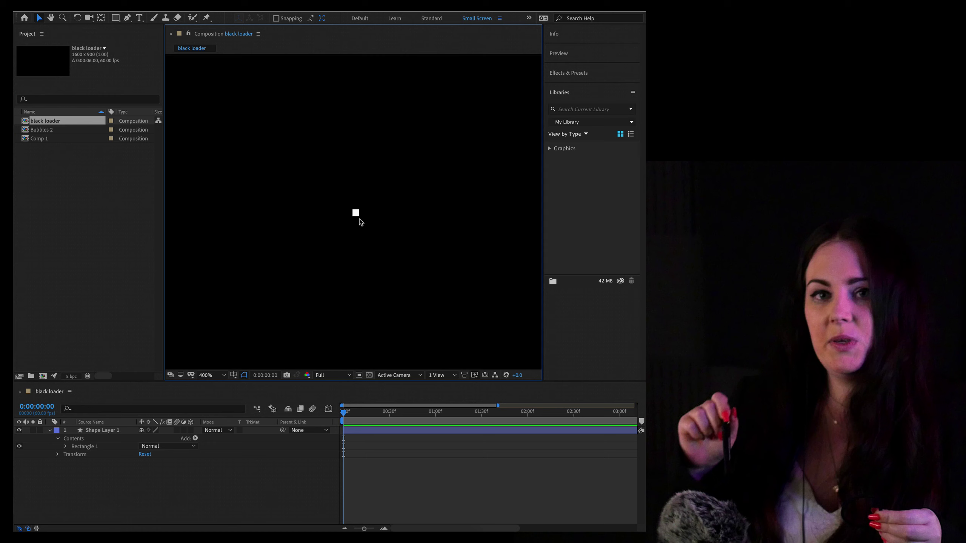
Move the square off centre and duplicate it into four square layers
click(356, 213)
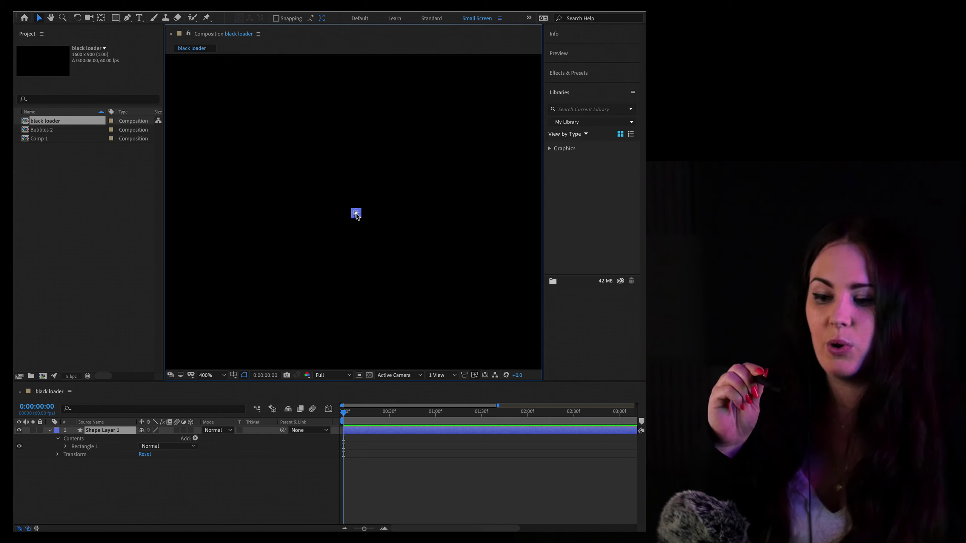
drag(356, 215, 353, 295)
key(ctrl+d)
click(366, 259)
click(109, 430)
shift+click(102, 438)
key(ctrl+d)
scroll(353, 184, down, 1)
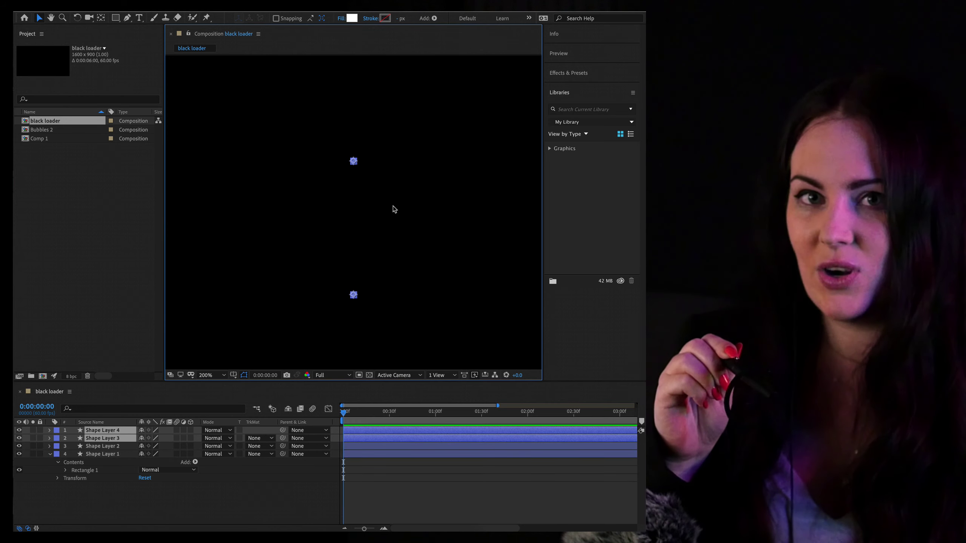
Draw a large white circle centred in the comp with the Ellipse tool
click(189, 90)
mouse_move(115, 18)
mouse_down()
mouse_move(144, 28)
mouse_move(145, 38)
mouse_up()
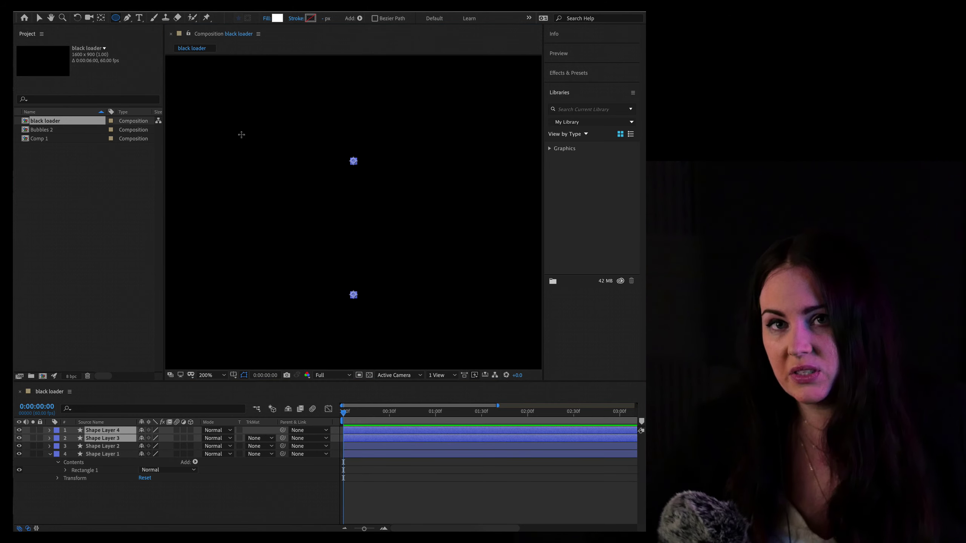
mouse_move(230, 135)
mouse_down()
mouse_move(427, 301)
mouse_move(397, 301)
mouse_up()
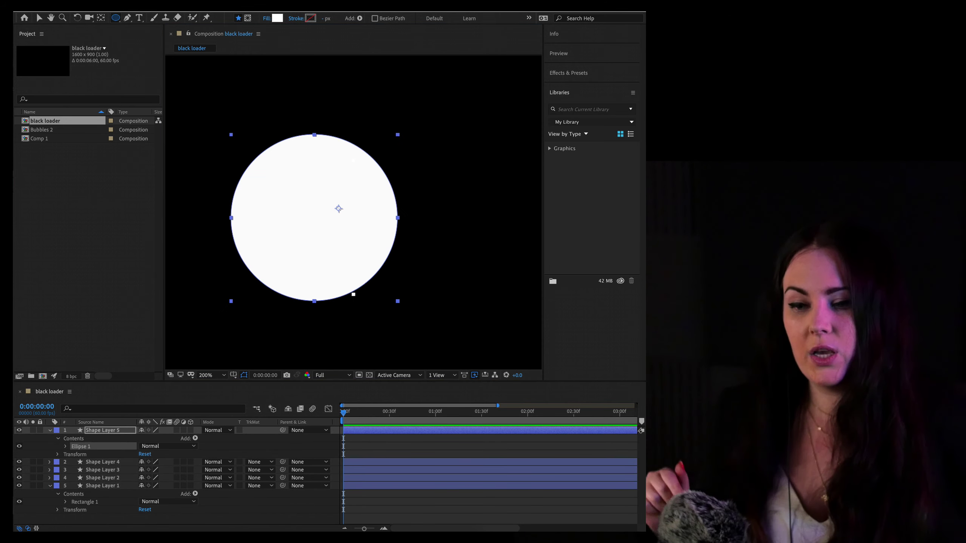
Place the first four vertices of the star path with the Pen tool
click(352, 114)
click(415, 254)
click(270, 198)
click(412, 140)
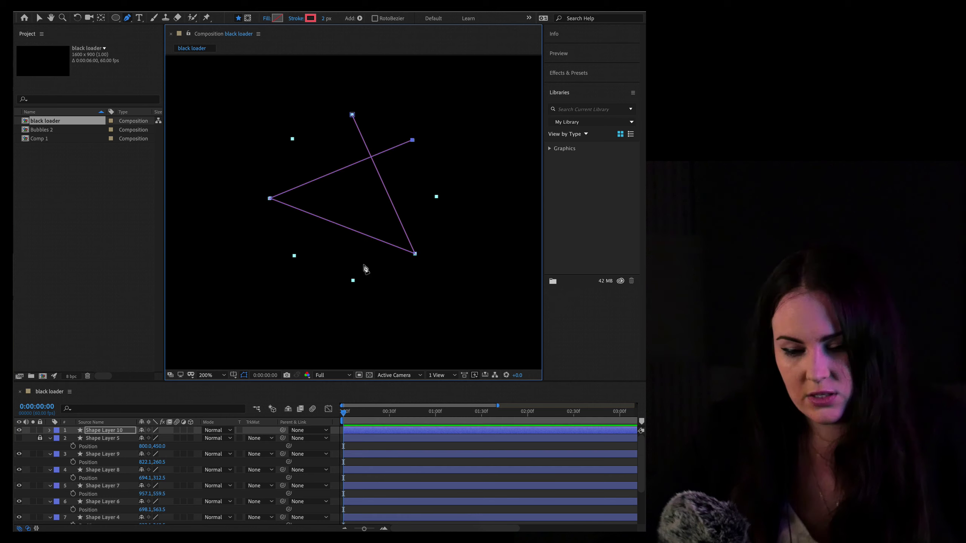
Close the eight-point star path and move the current time to 0:00:00:19
click(352, 280)
click(292, 138)
click(437, 196)
click(294, 256)
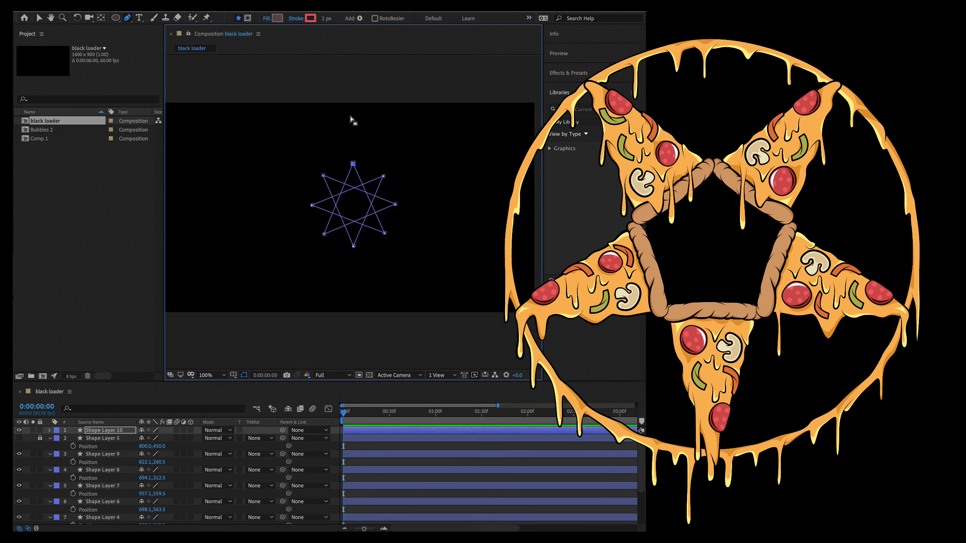
click(332, 409)
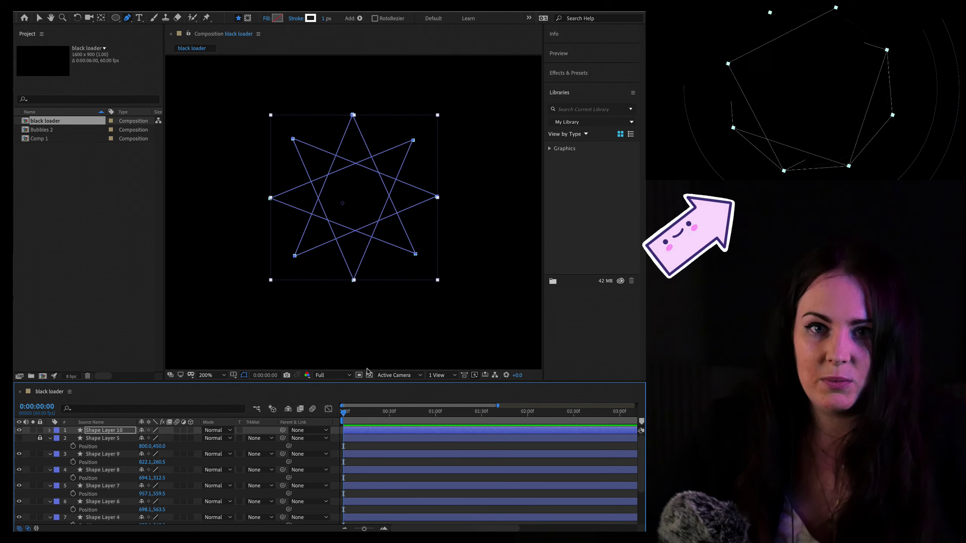
drag(350, 414, 373, 418)
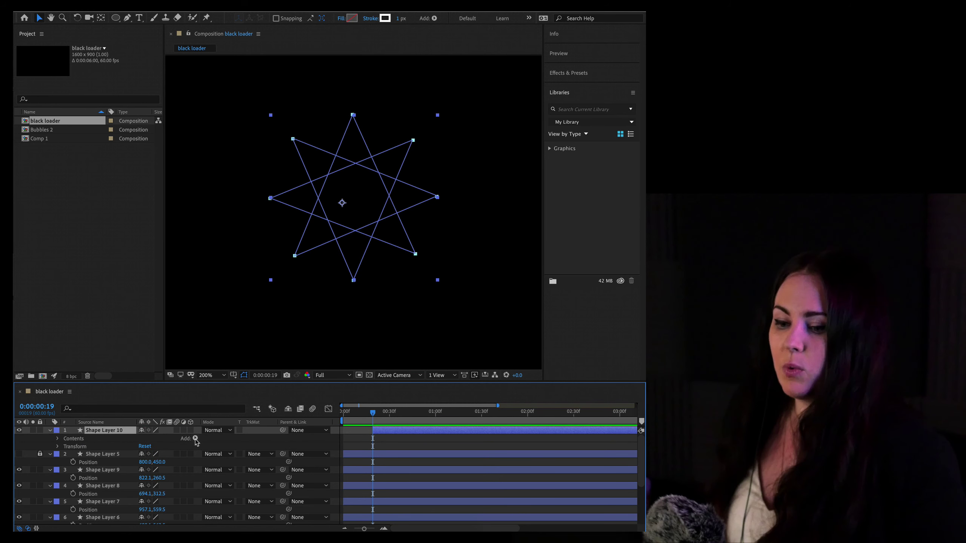
Add Trim Paths to Shape Layer 10 and expand Trim Paths 1 to show Start, End and Offset
click(195, 439)
click(223, 489)
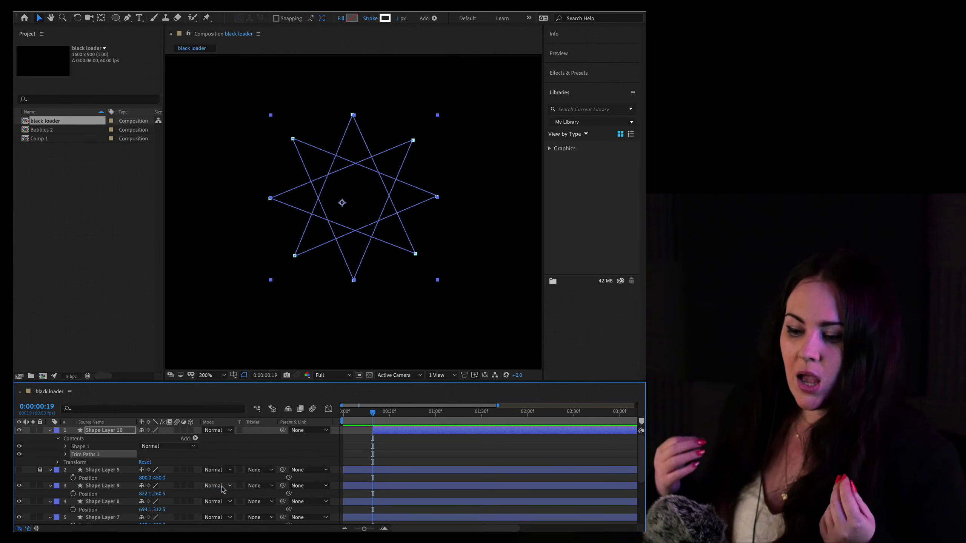
click(65, 455)
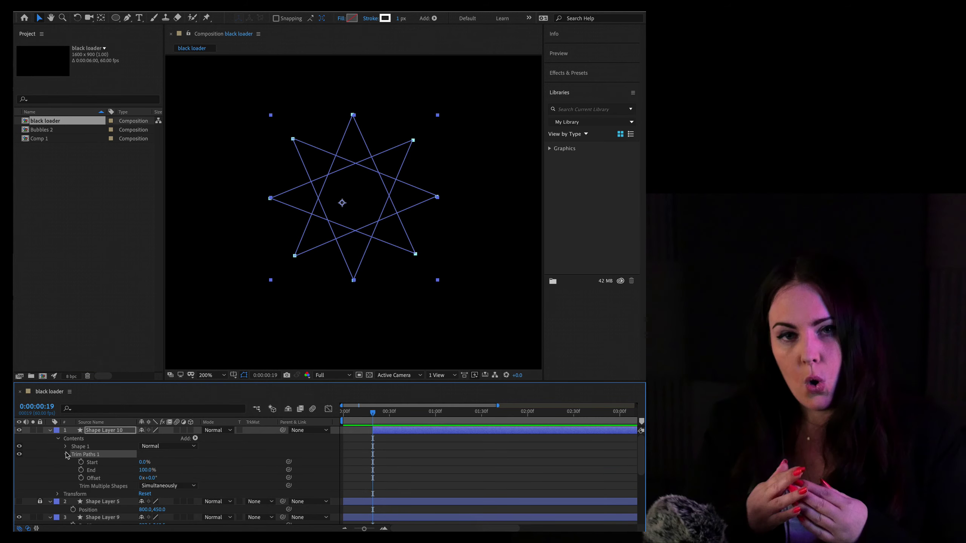